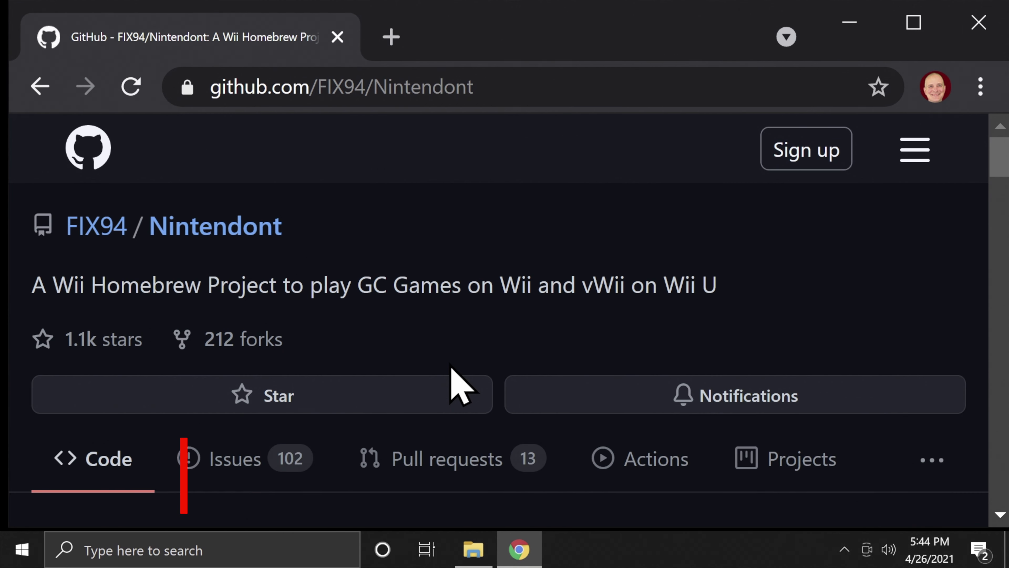
Save the loader.dol, meta.xml and icon.png links from Quick Installation into Downloads
scroll(451, 366, down, 15)
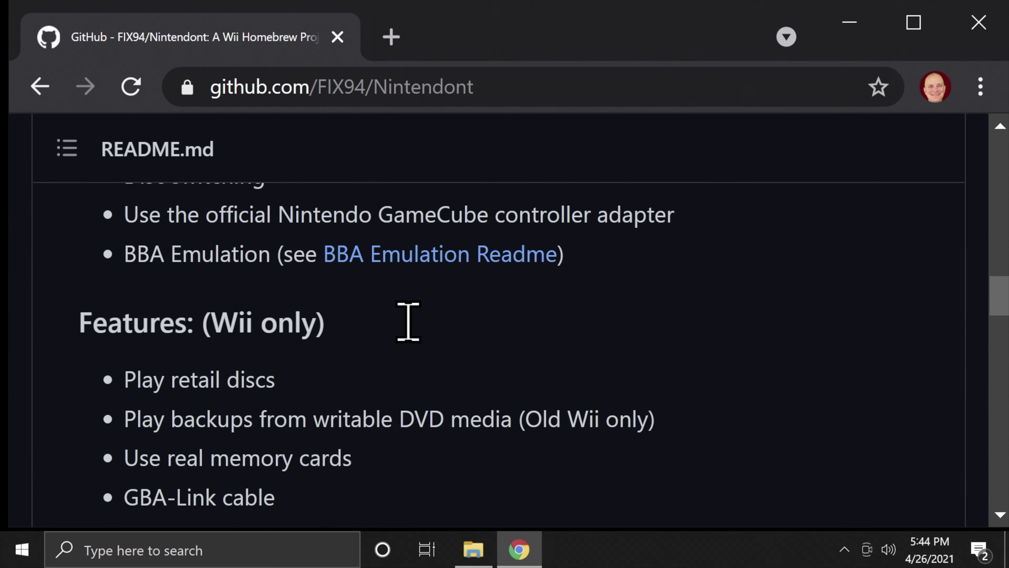
scroll(408, 321, down, 3)
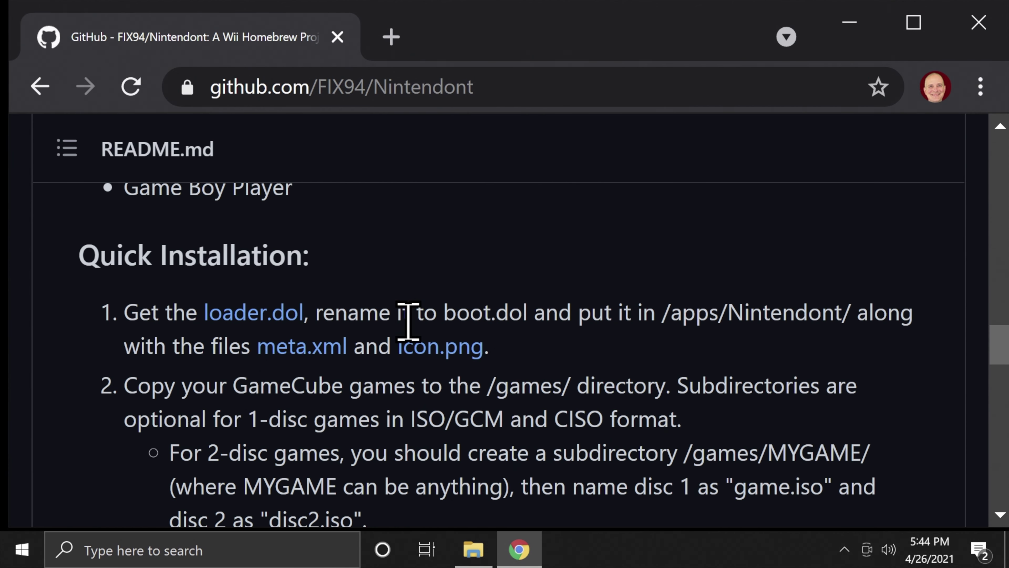
right_click(251, 315)
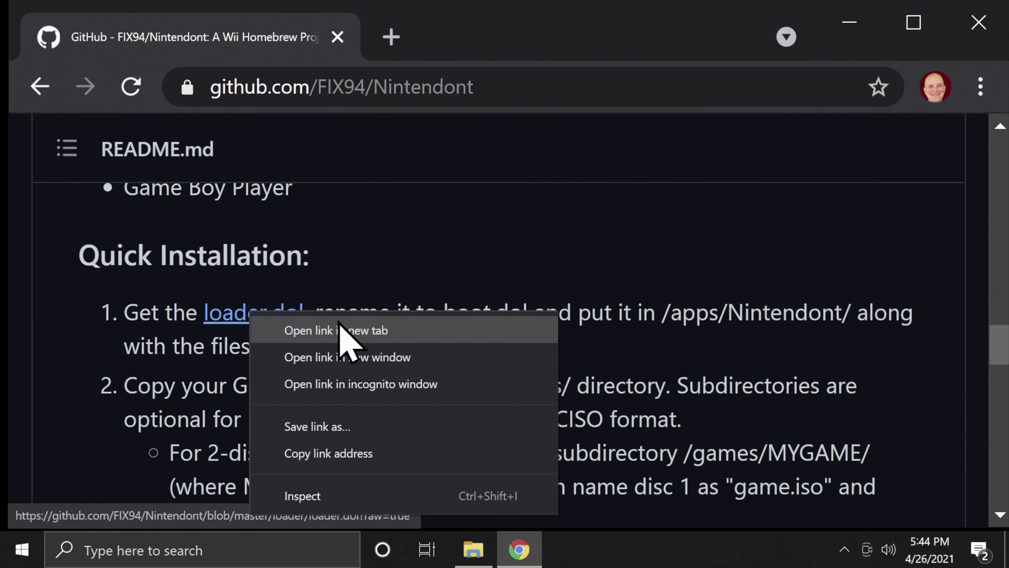
click(338, 330)
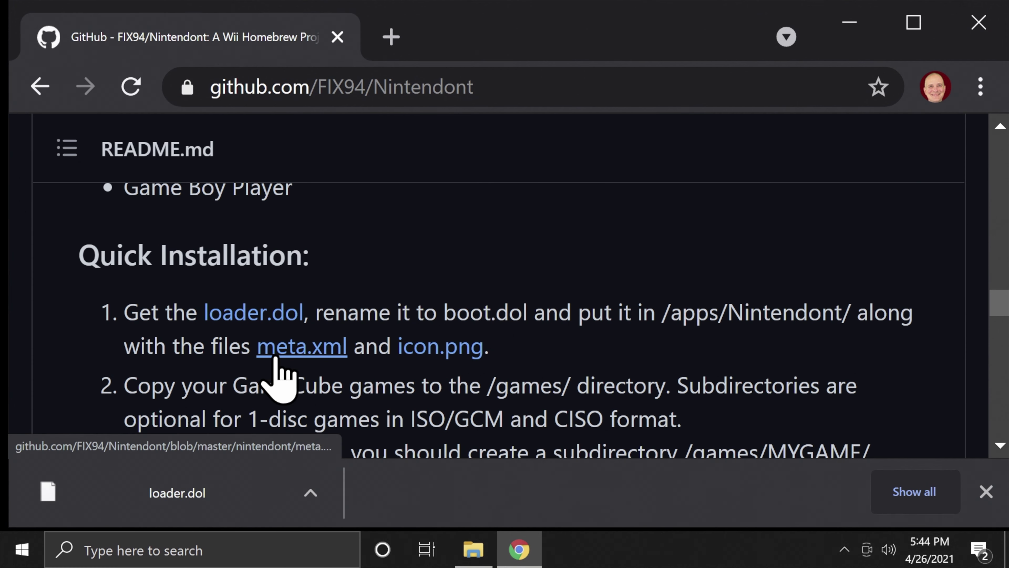
right_click(276, 351)
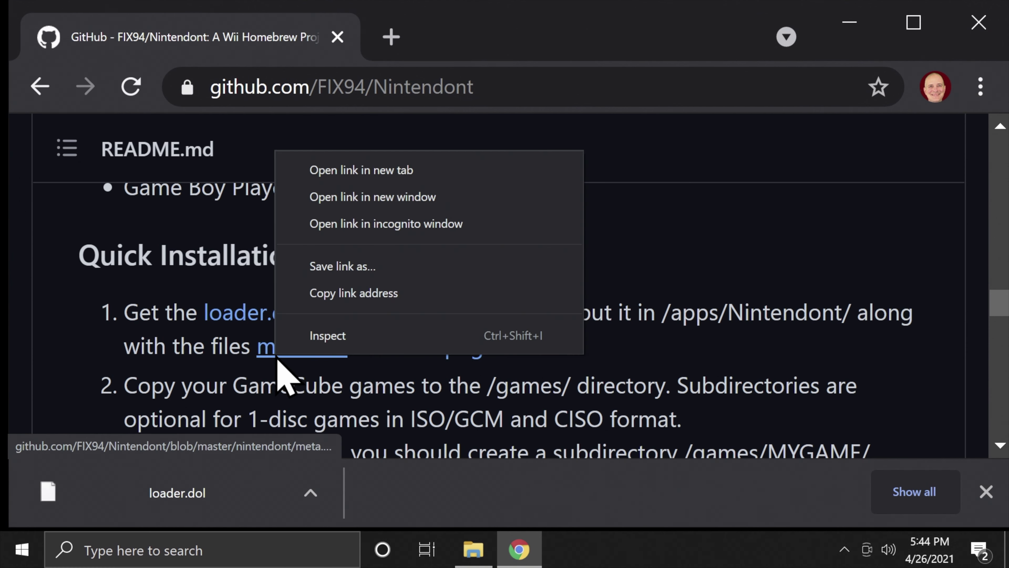
click(337, 266)
click(752, 465)
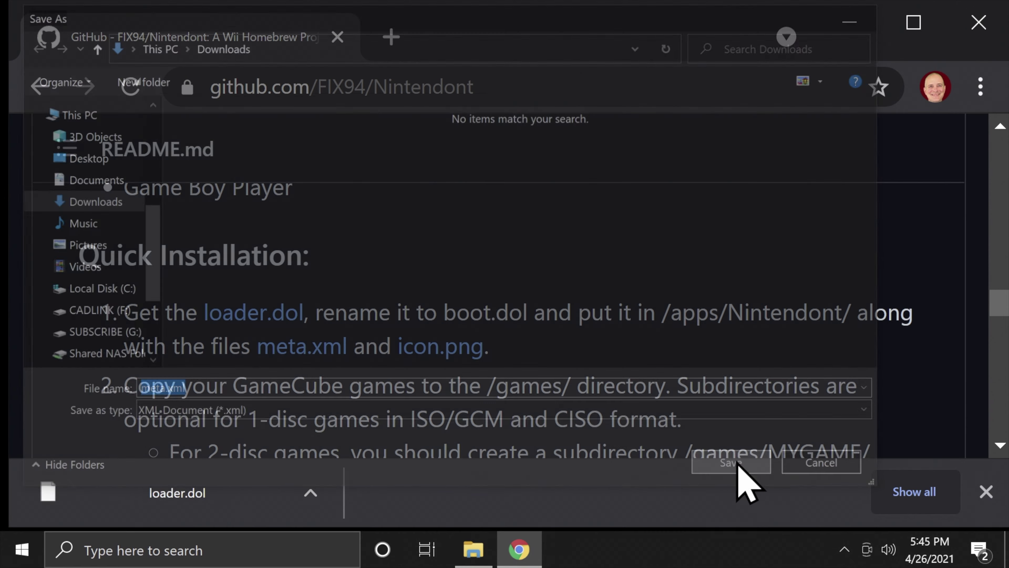
right_click(429, 355)
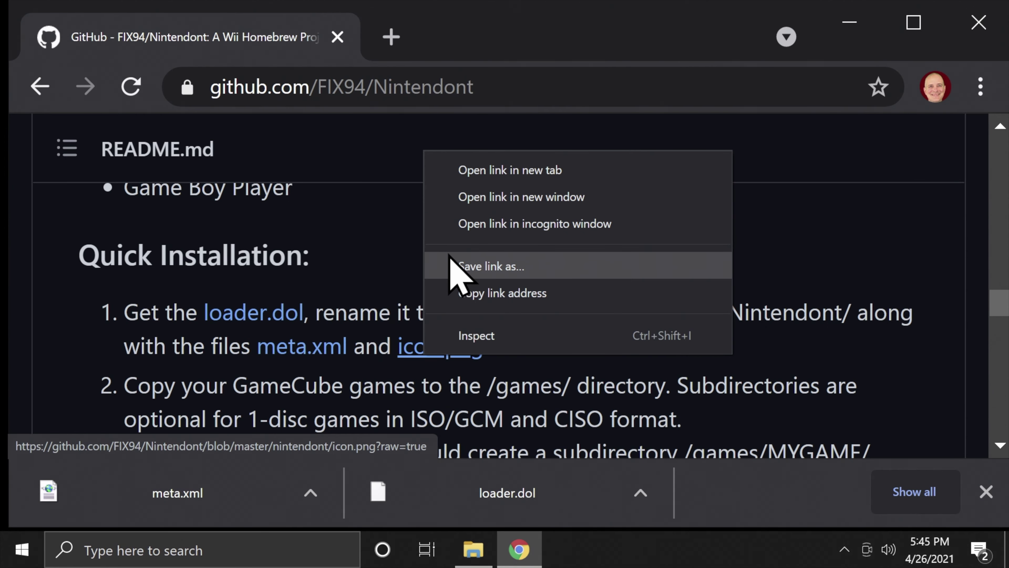
click(479, 266)
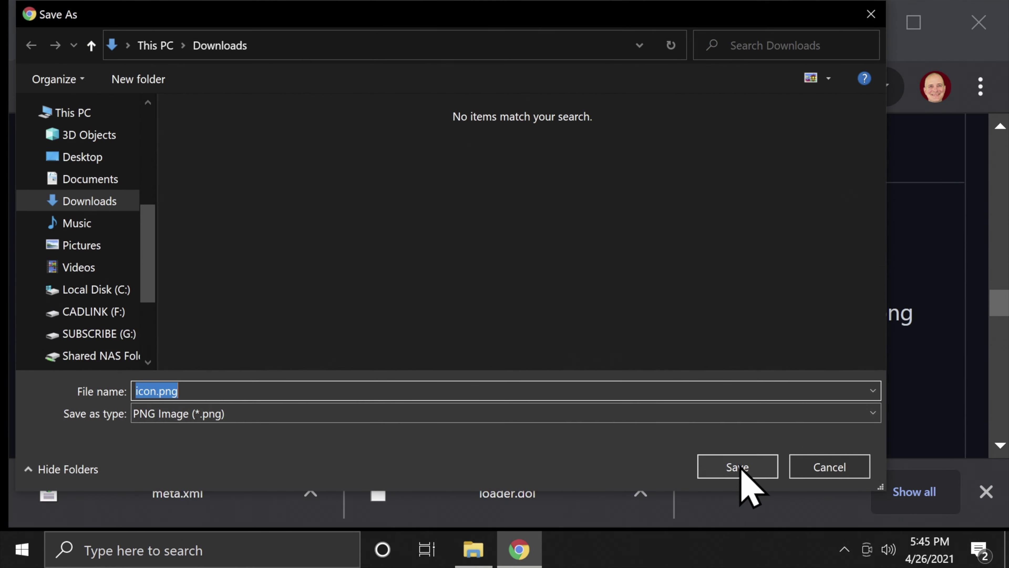
click(742, 471)
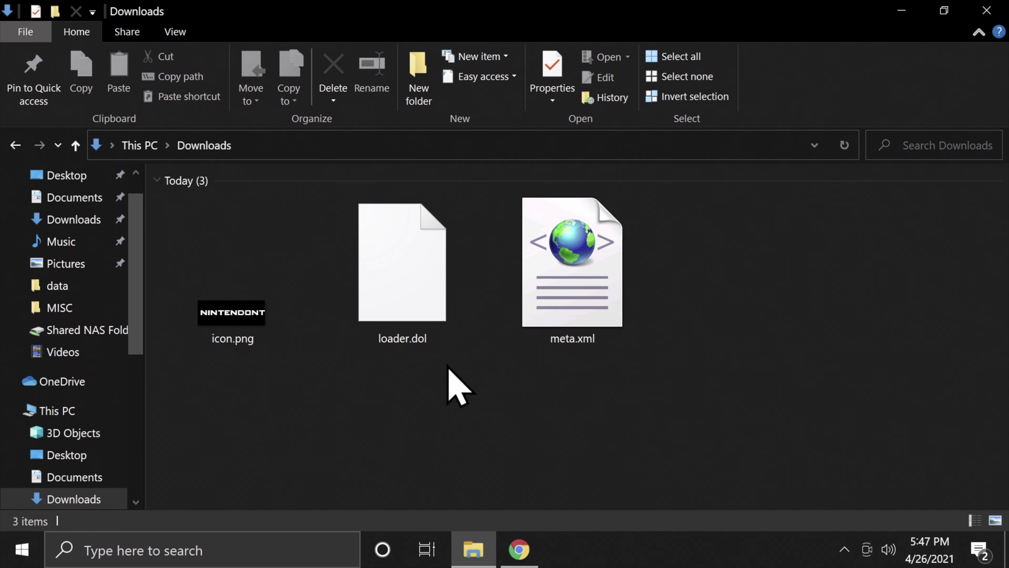
Rename loader.dol to boot.dol in Downloads
click(400, 341)
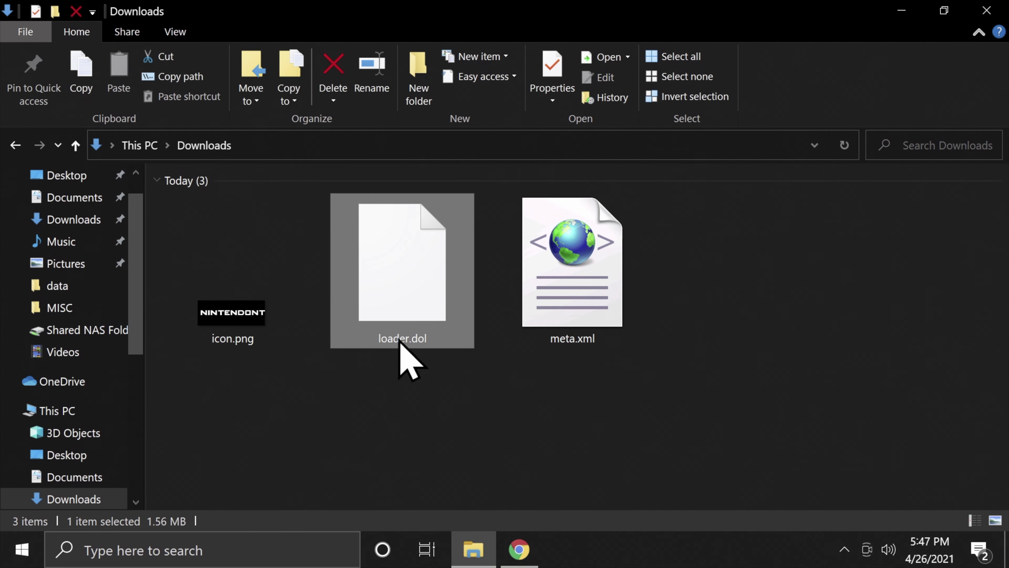
click(400, 340)
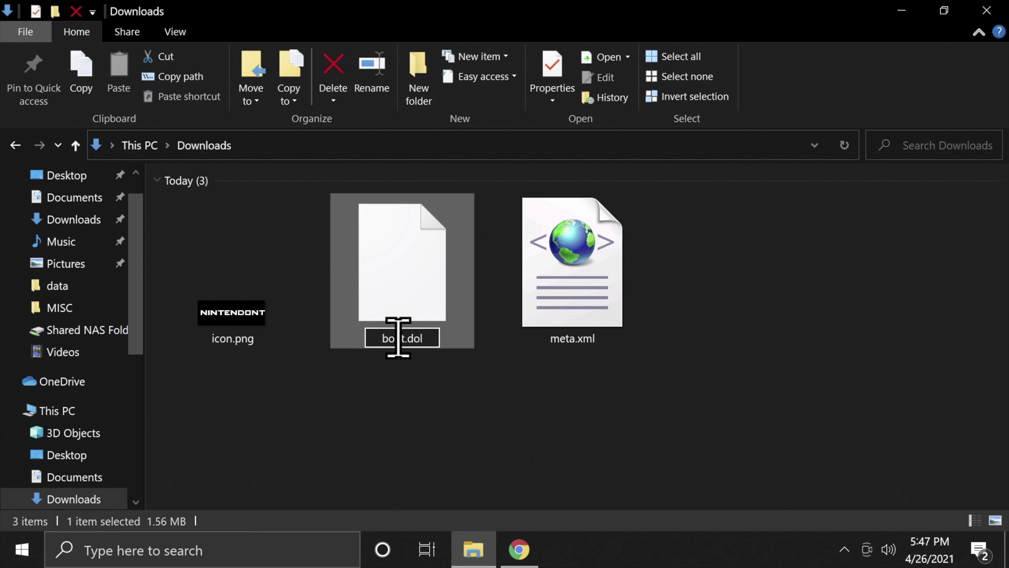
key(Return)
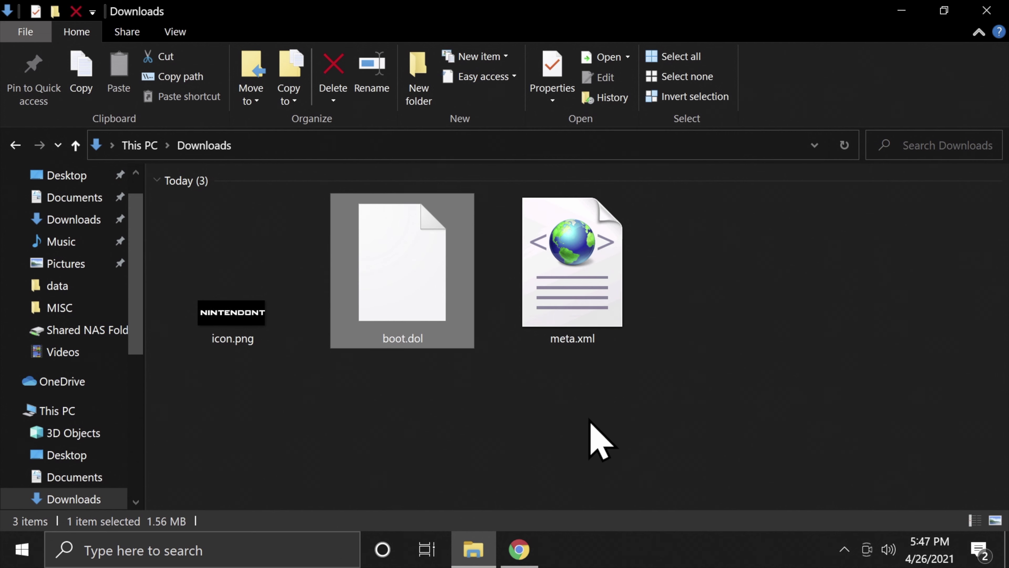
Copy boot.dol, meta.xml and icon.png together
drag(590, 420, 254, 283)
right_click(255, 283)
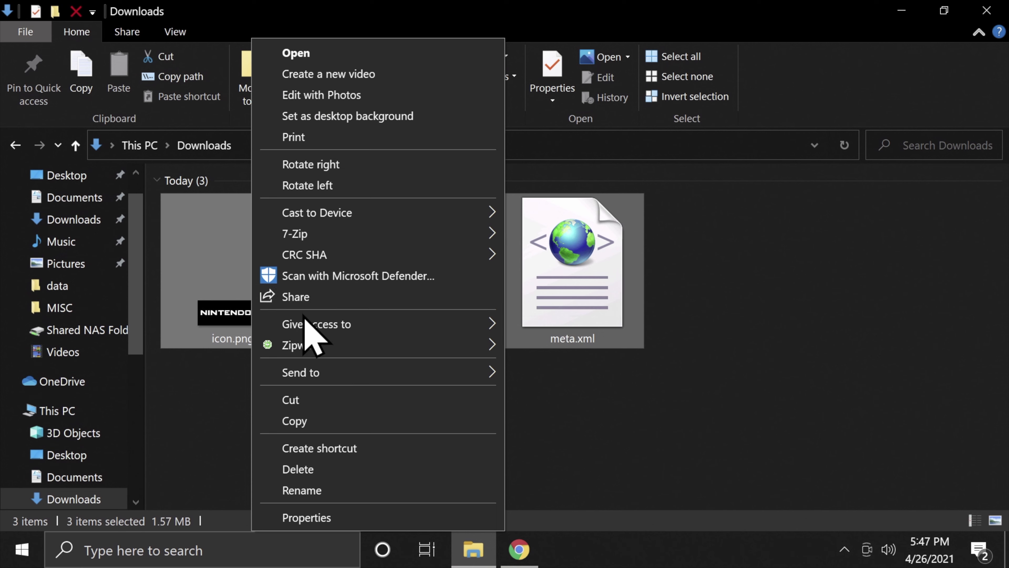
click(322, 417)
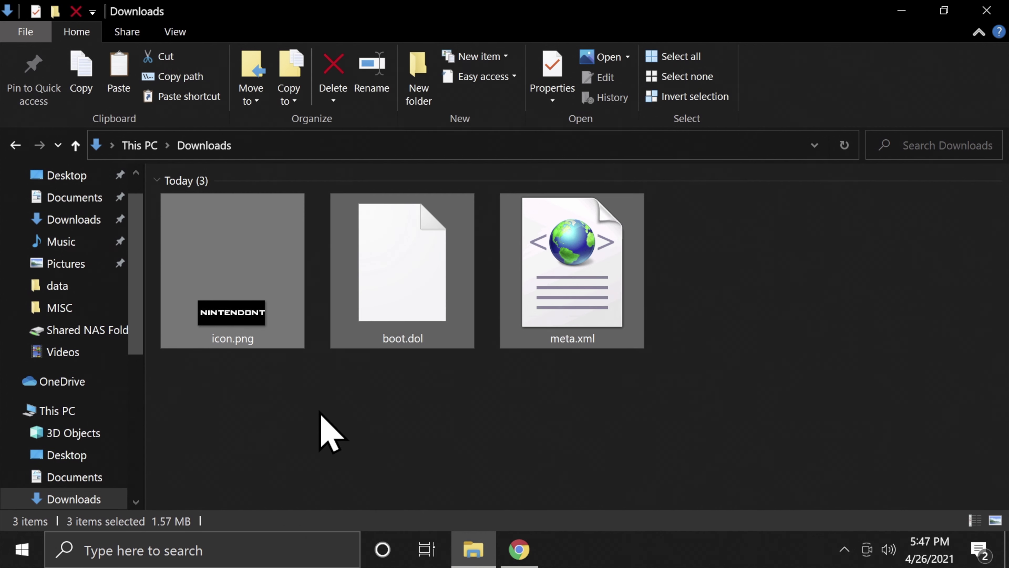
Add a new folder named Nintendont inside G:\apps on the SUBSCRIBE drive
click(295, 399)
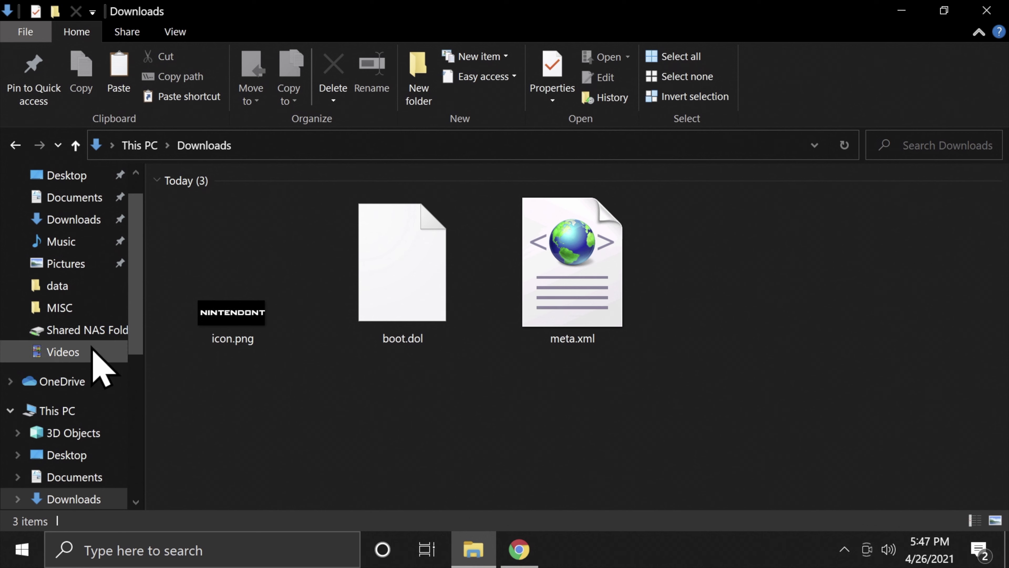
scroll(91, 346, down, 5)
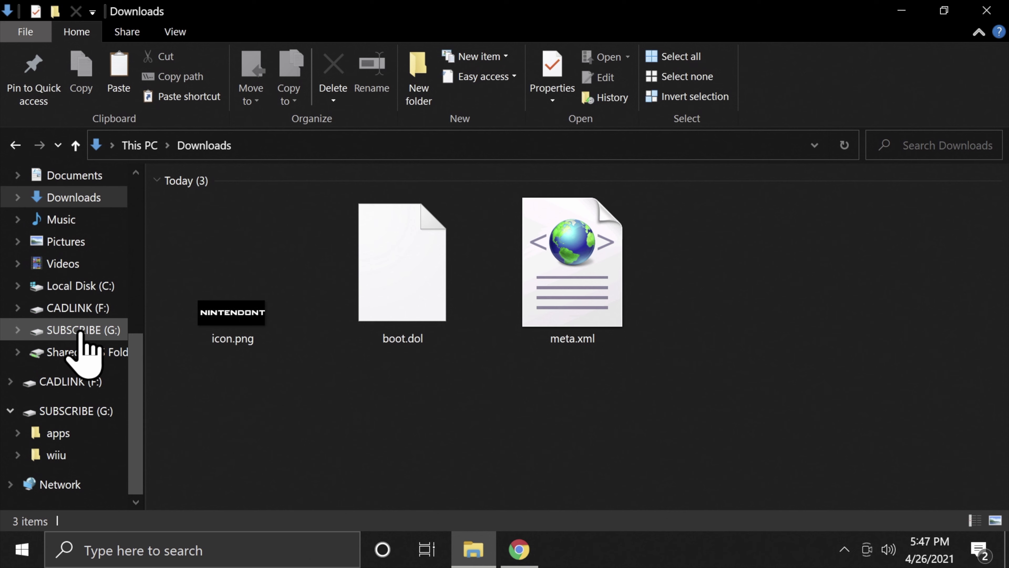
click(71, 329)
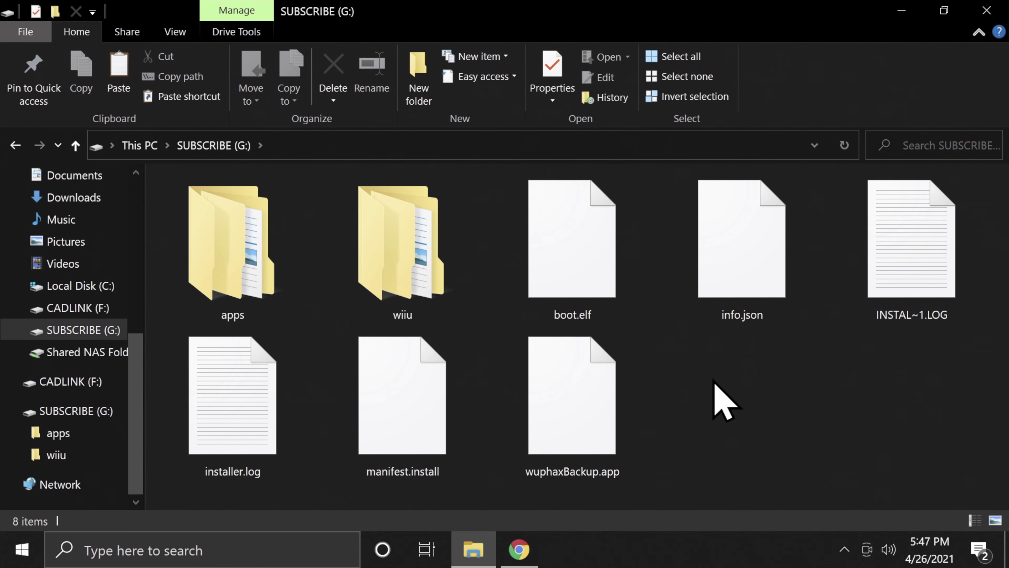
double_click(237, 259)
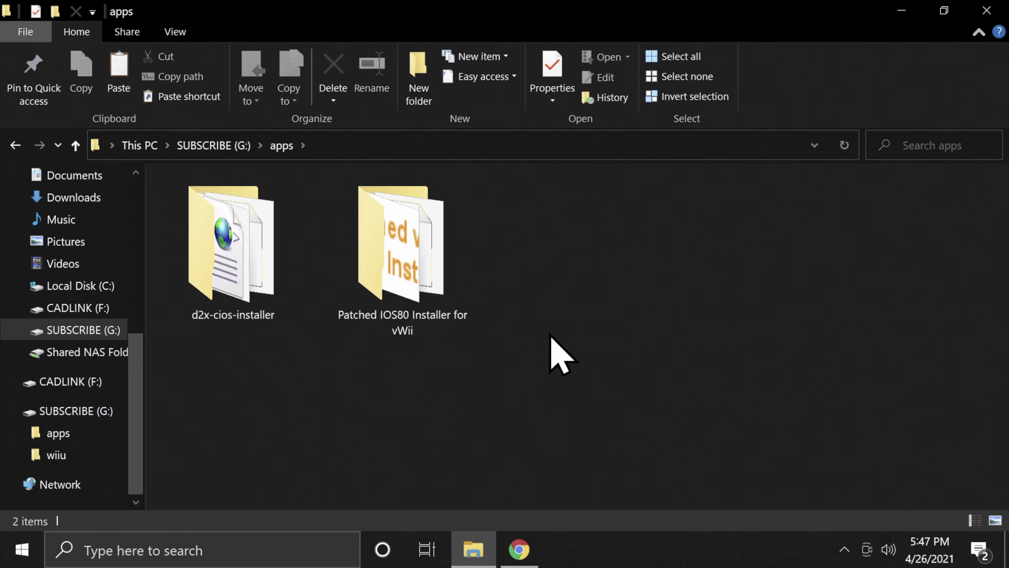
right_click(566, 274)
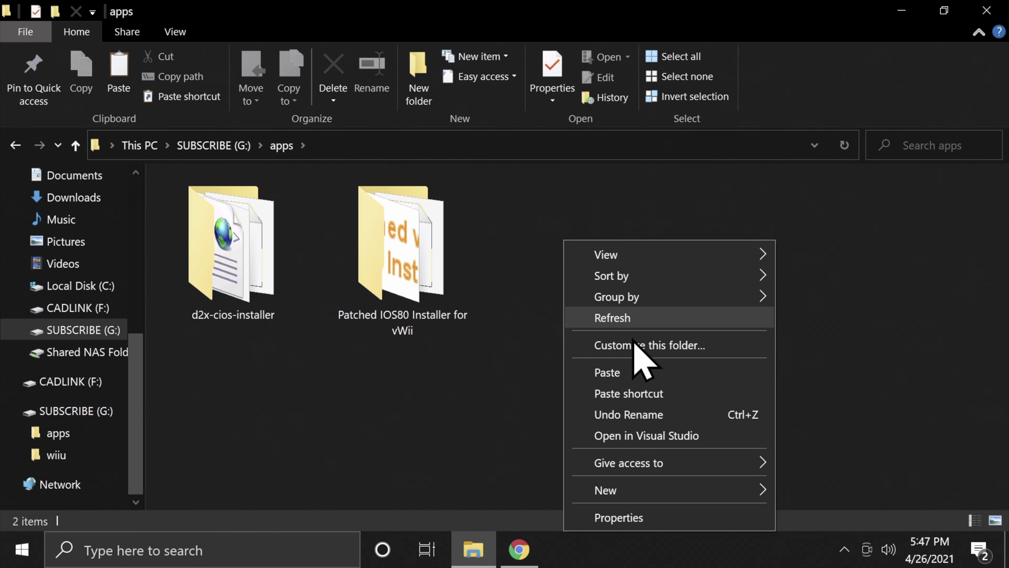
mouse_move(680, 483)
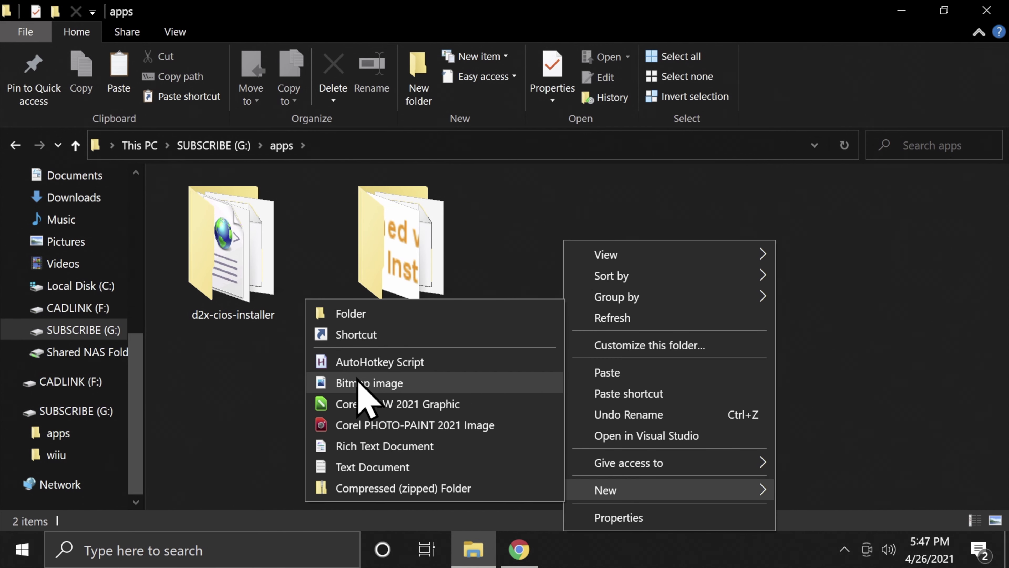
click(352, 314)
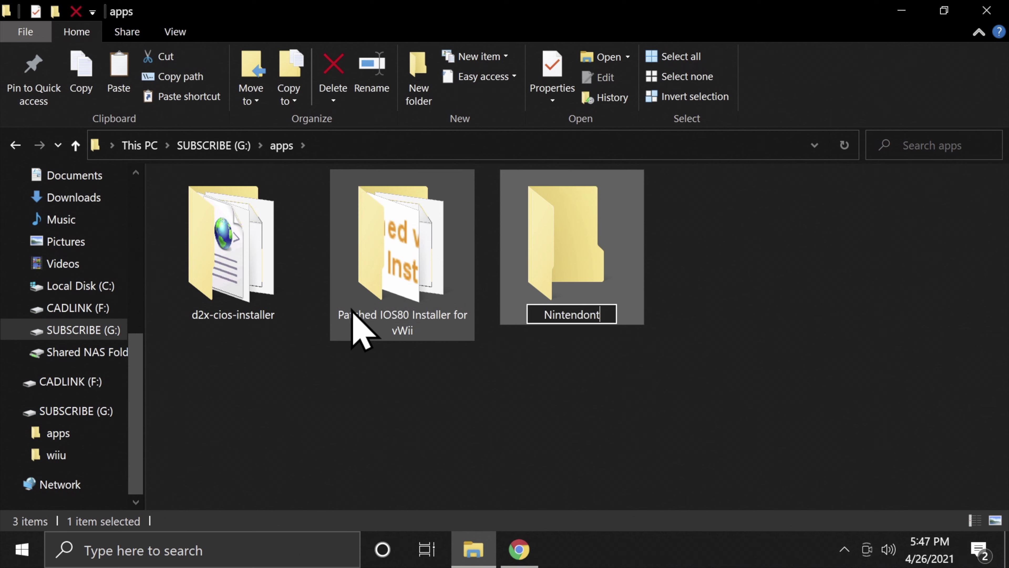
key(Return)
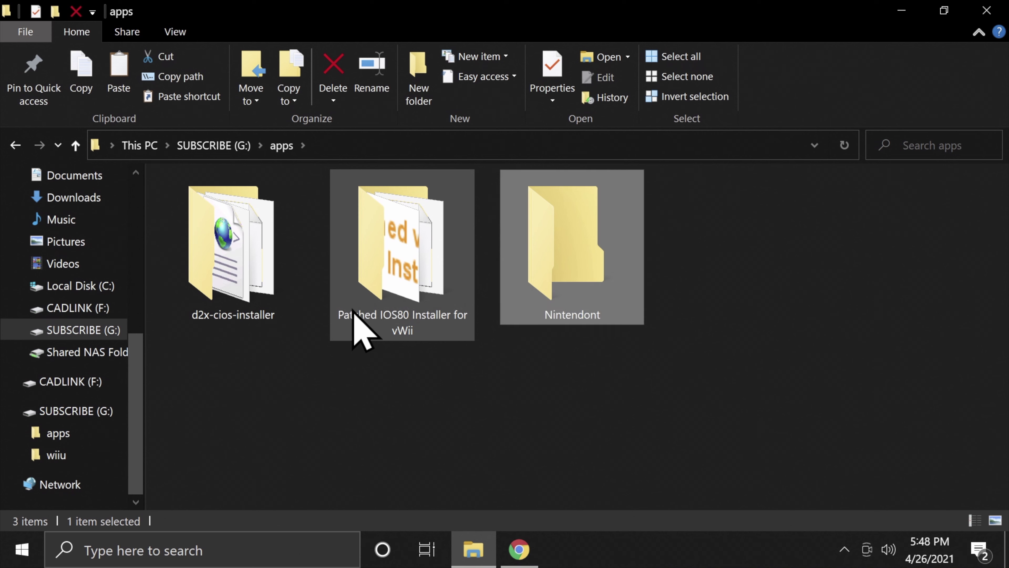
Paste boot.dol, meta.xml and icon.png into the empty G:\apps\Nintendont folder
double_click(549, 259)
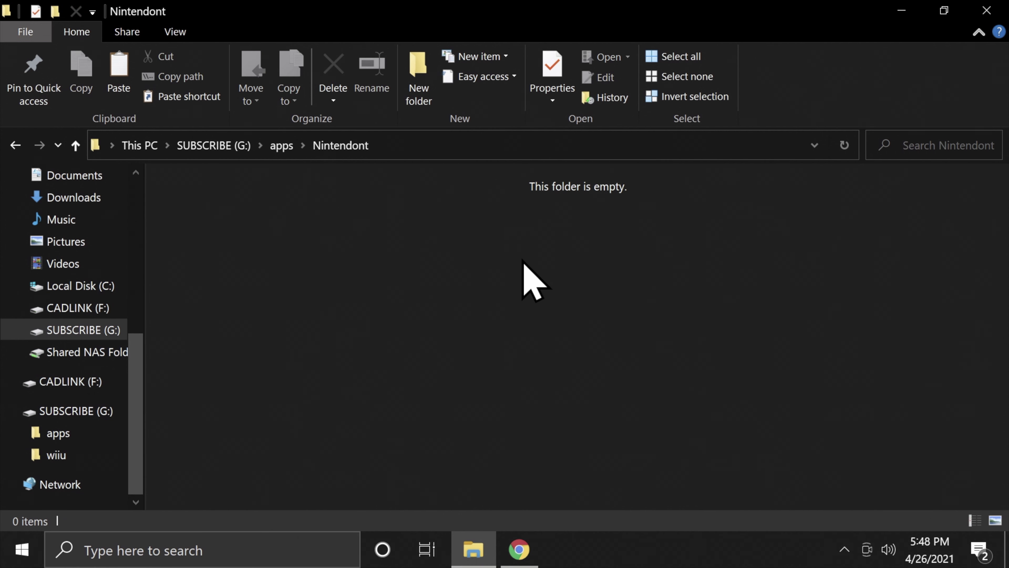
right_click(227, 243)
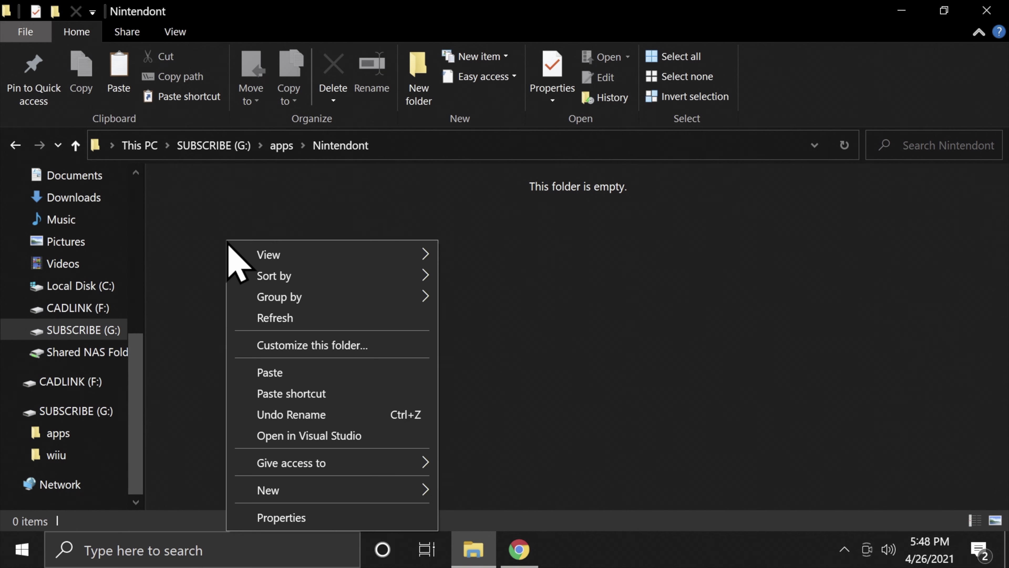
click(283, 368)
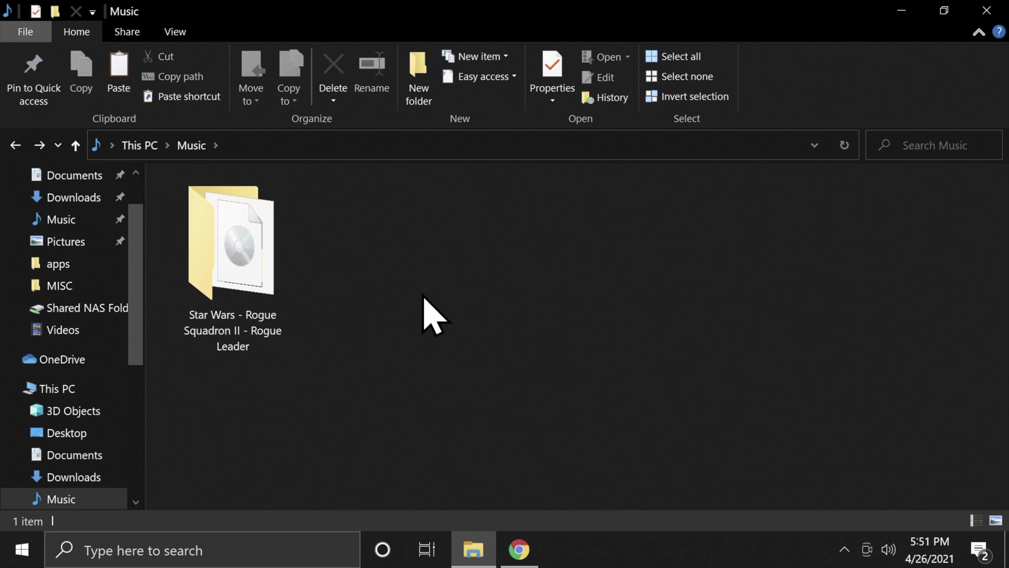
Confirm the Rogue Leader folder contains game.iso, then copy that folder from Music
double_click(249, 260)
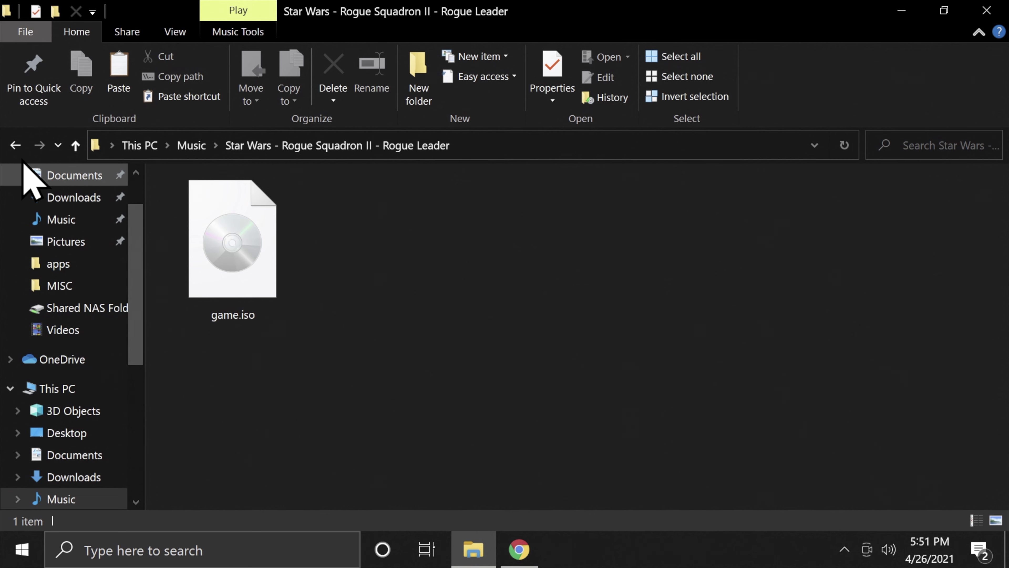
click(15, 144)
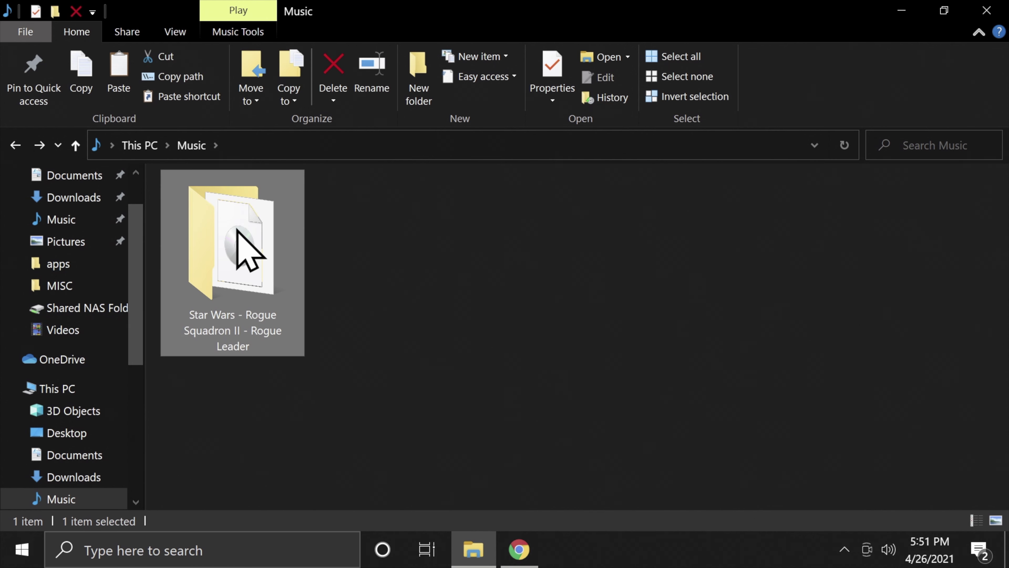
right_click(237, 244)
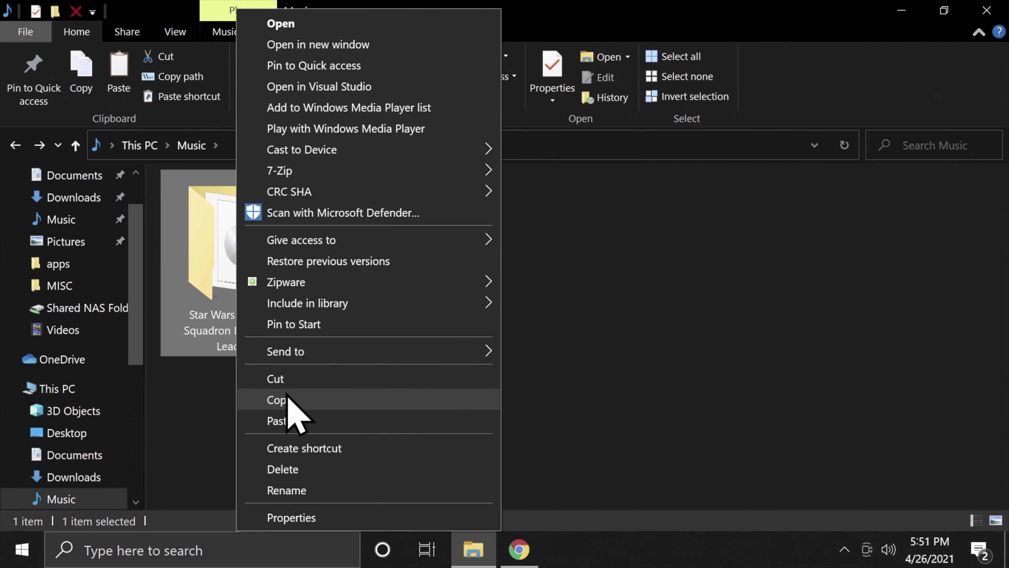
click(293, 403)
click(293, 410)
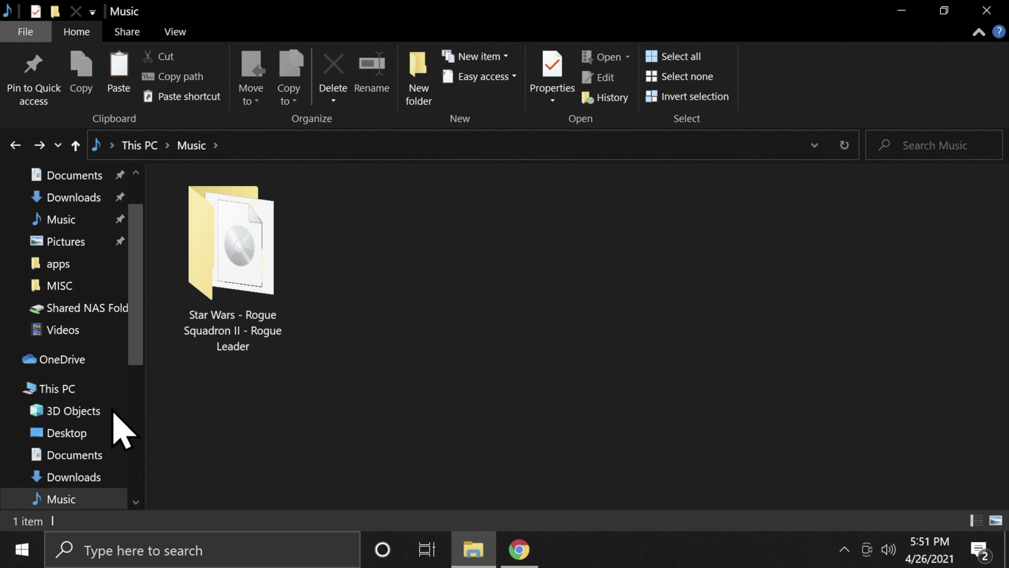
Add a folder named 'games' at the root of drive G:
scroll(56, 366, down, 5)
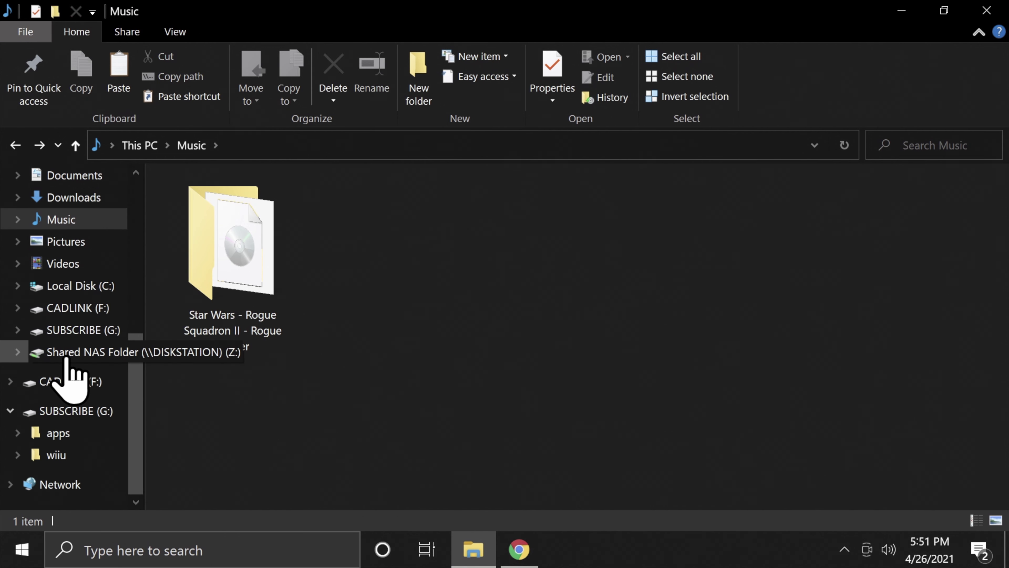
click(50, 328)
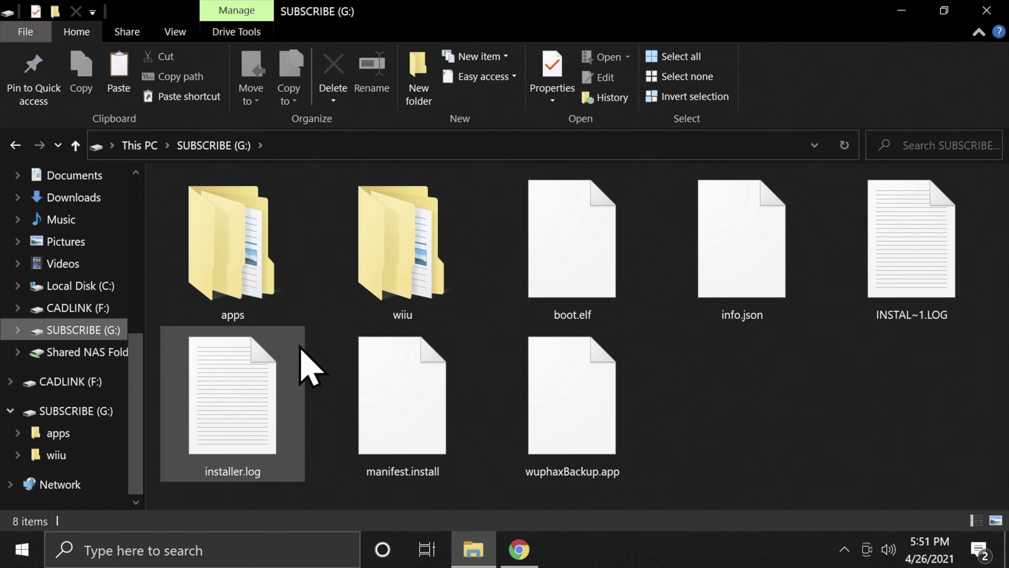
right_click(712, 364)
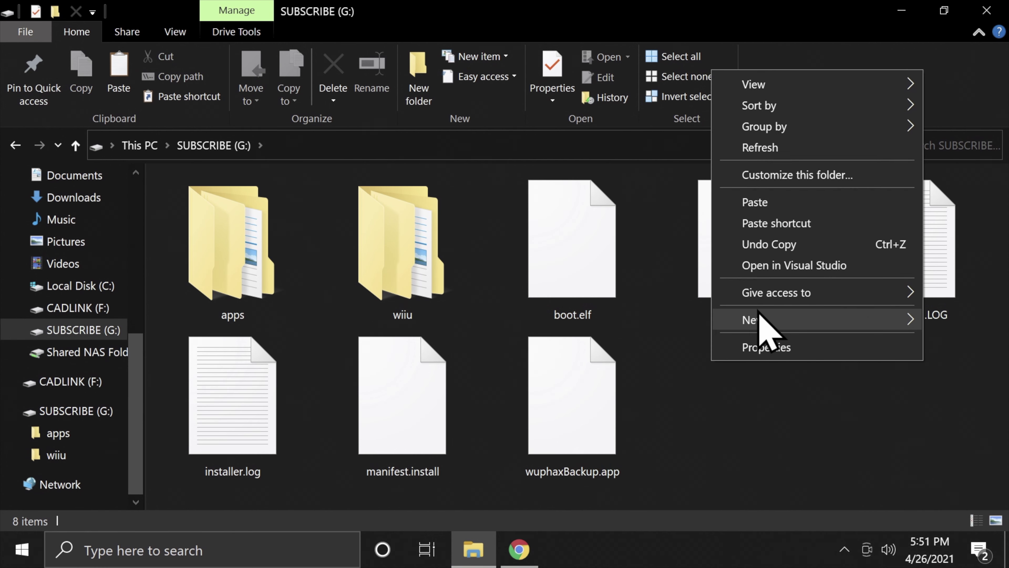
mouse_move(759, 324)
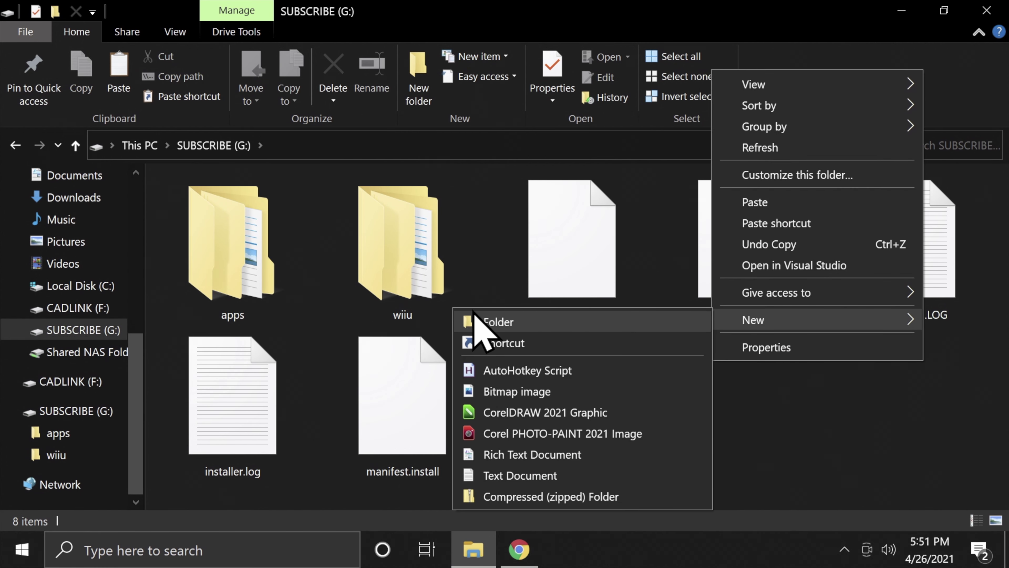
click(499, 320)
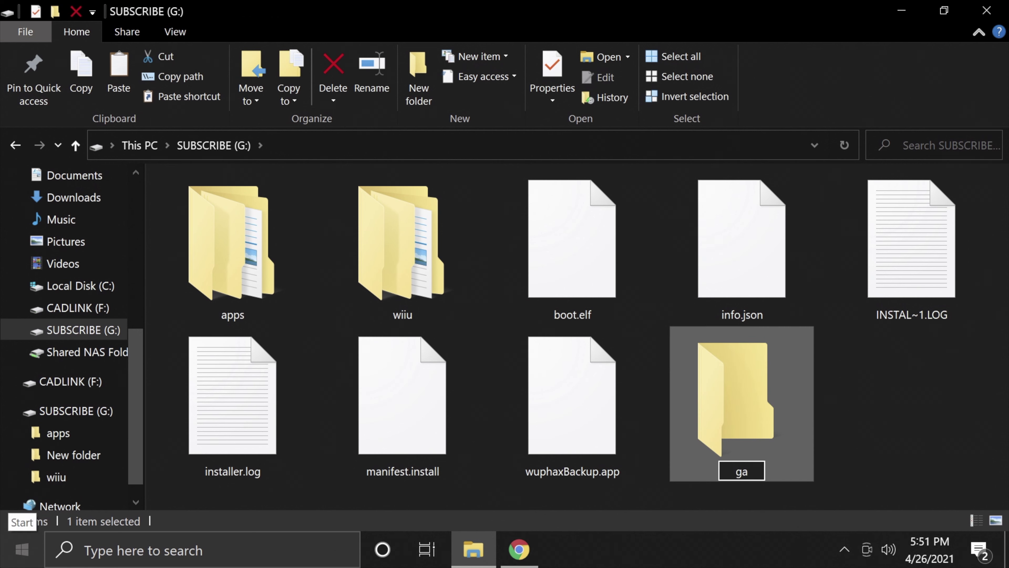
text(games)
key(Return)
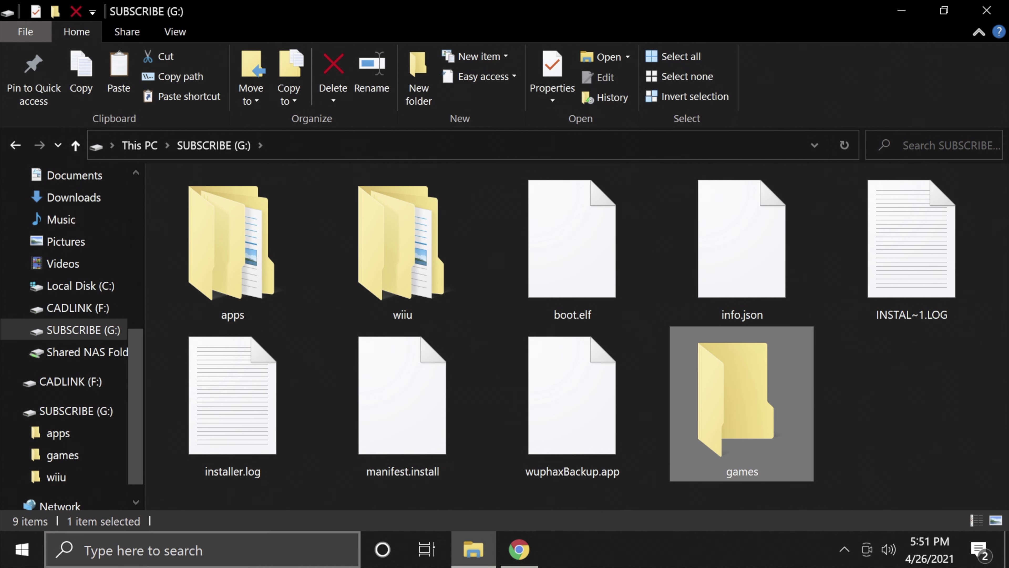
Paste the Star Wars - Rogue Squadron II - Rogue Leader folder into G:\games
double_click(738, 402)
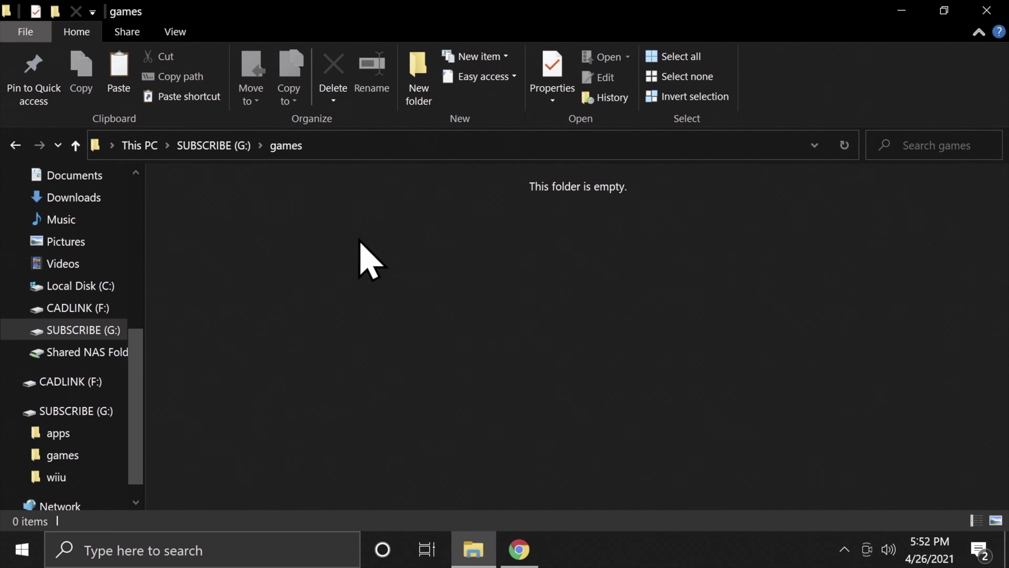
right_click(370, 261)
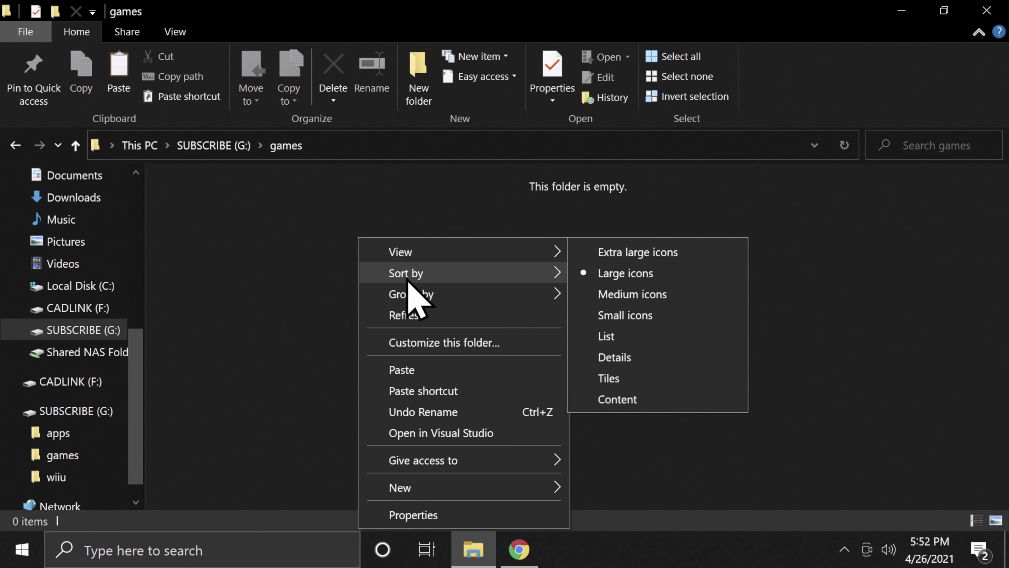
click(398, 366)
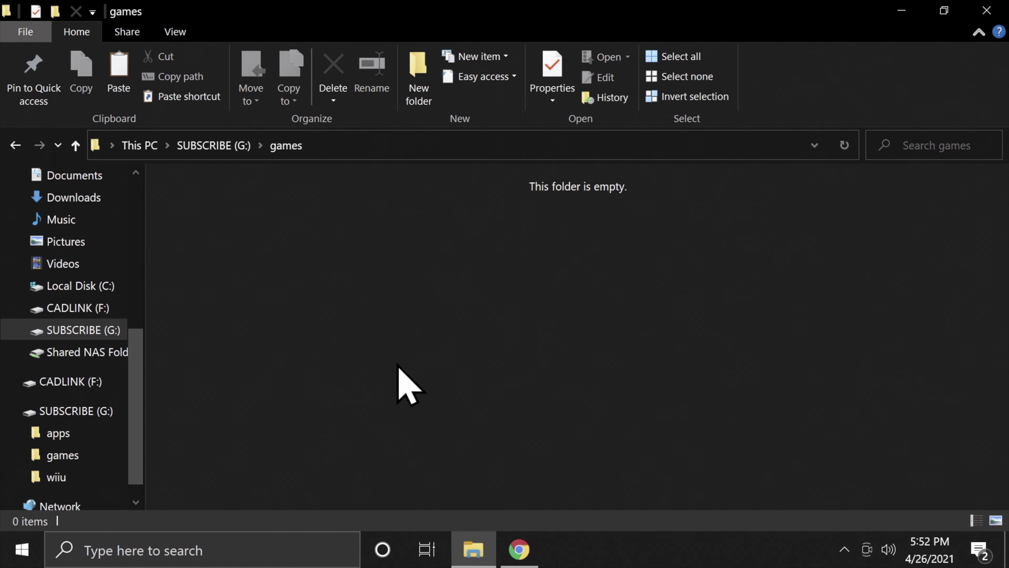
click(451, 397)
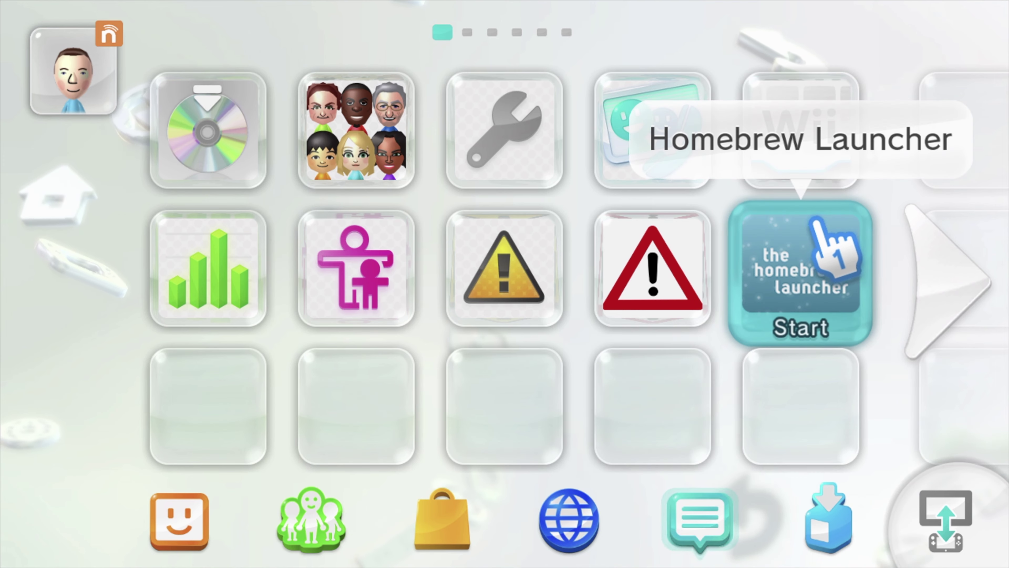
Launch the Wii Menu from the Wii U home screen in TV Only mode
click(781, 157)
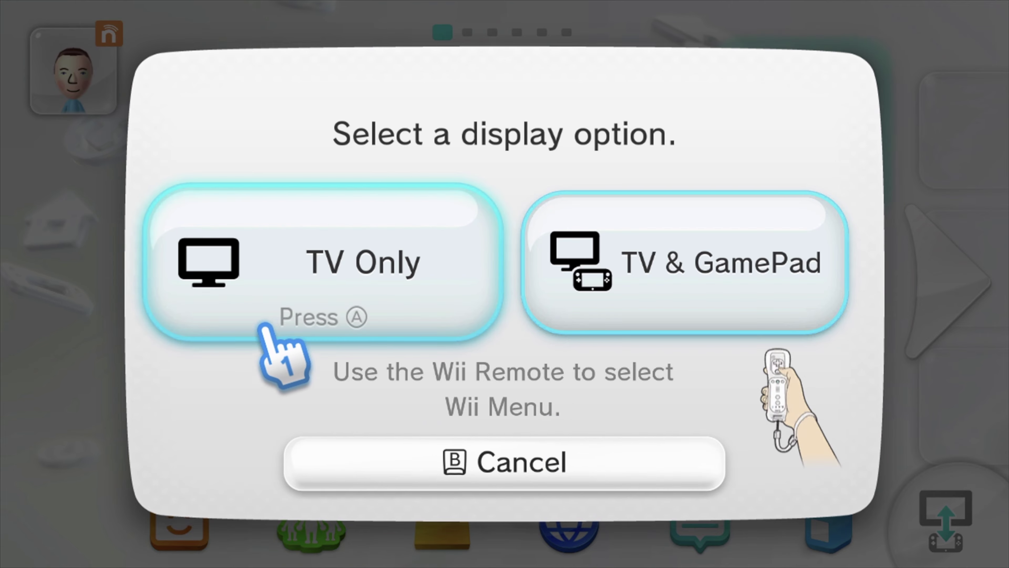
click(298, 287)
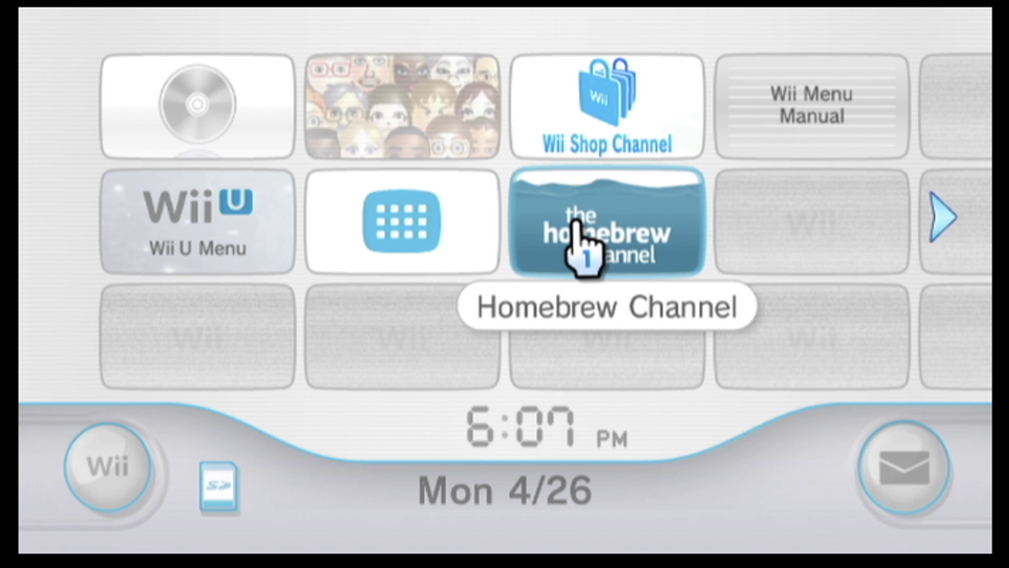
Start the Homebrew Channel and bring up the Nintendont app's details
click(552, 223)
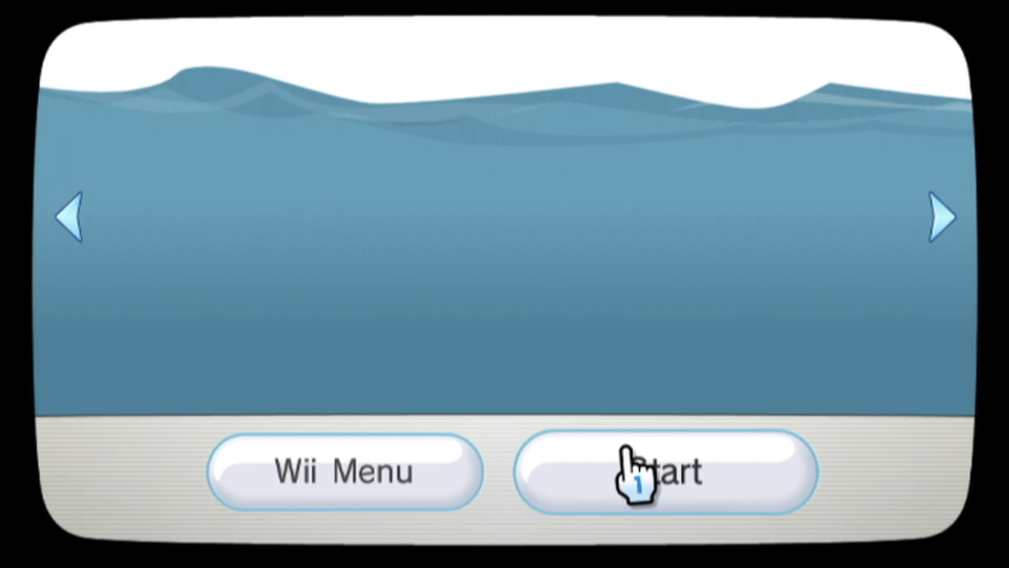
click(666, 472)
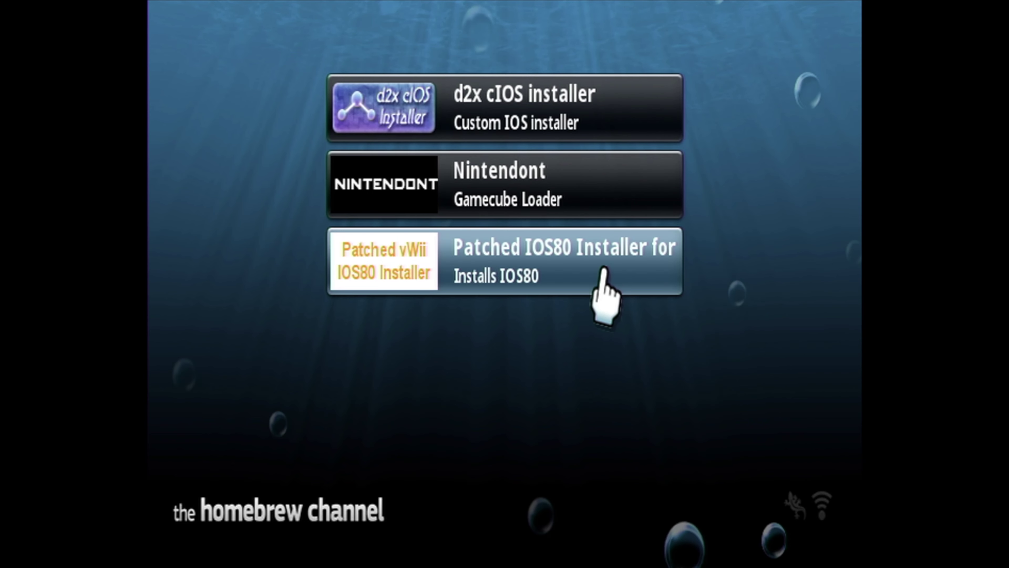
click(529, 180)
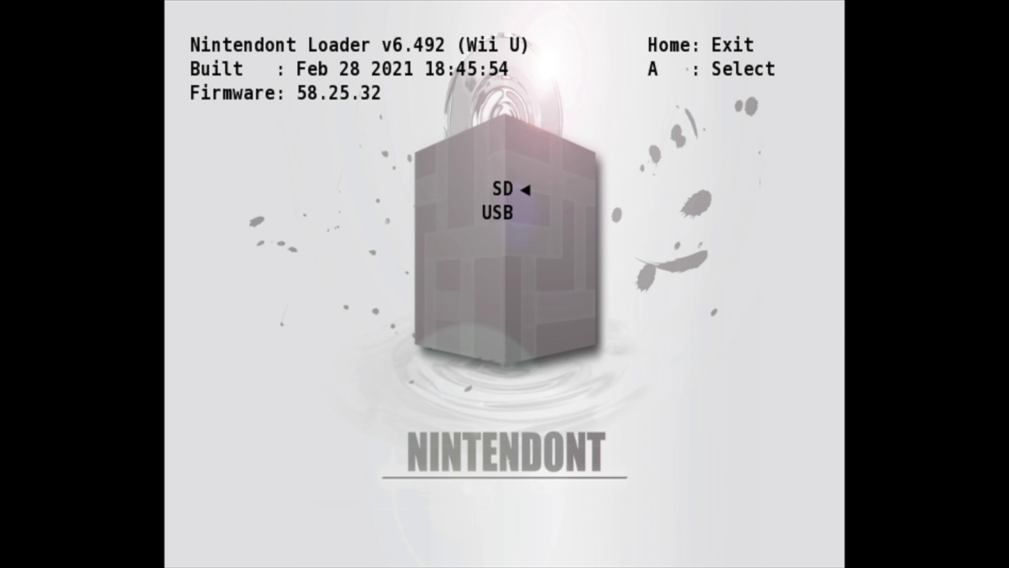
Choose SD as Nintendont's storage device to list Star Wars: Rogue Leader [GSWE64]
key(Return)
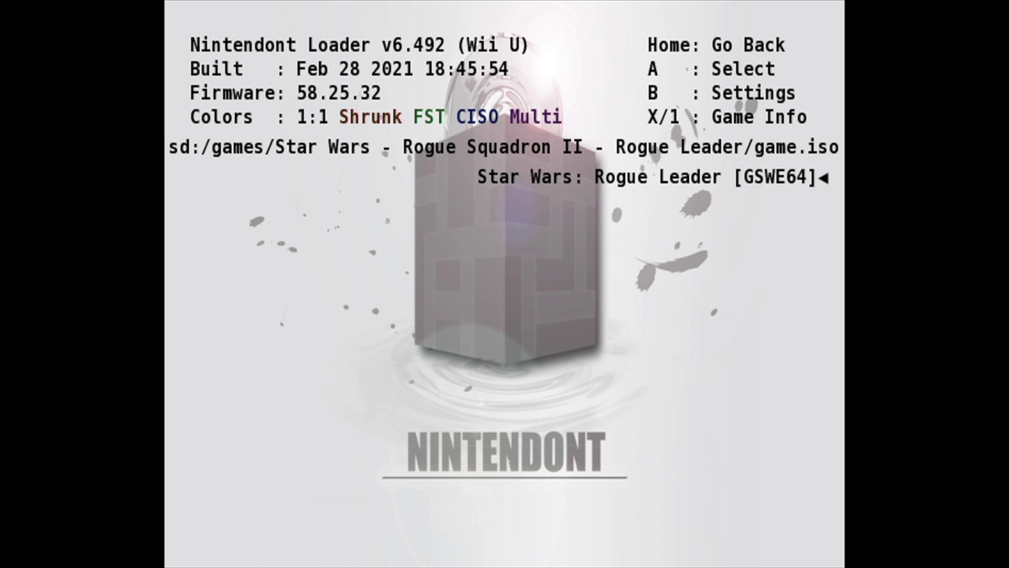
Switch Memcard Emulation to On in Nintendont's settings, leaving Memcard Blocks at 251
key(b)
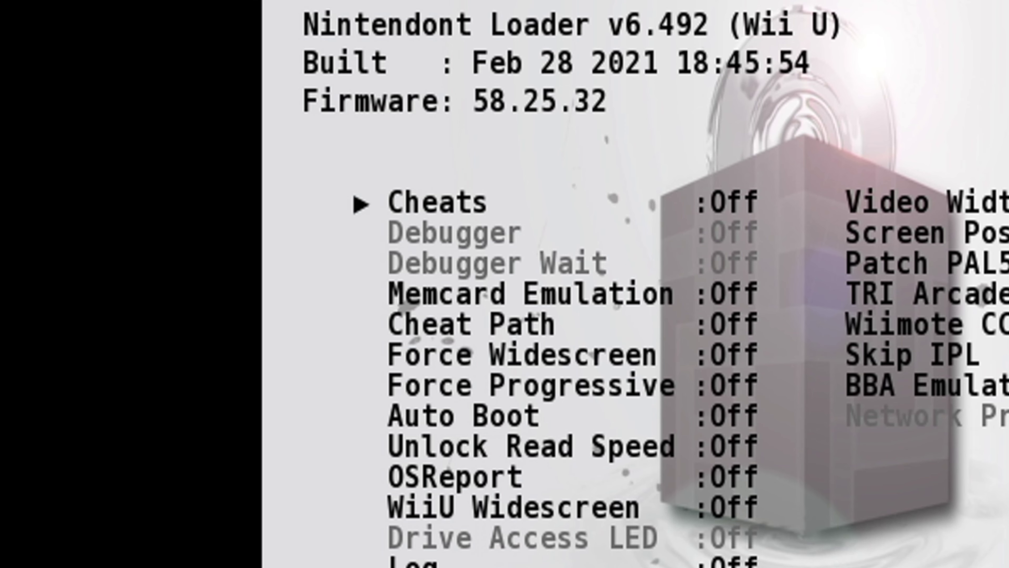
key(Down)
key(Down)
key(Down)
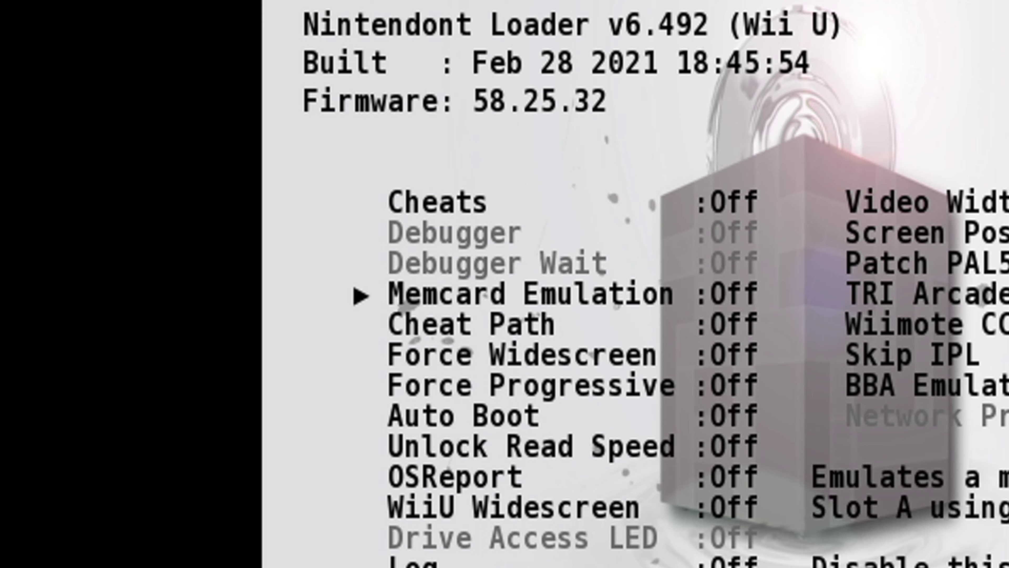
key(Return)
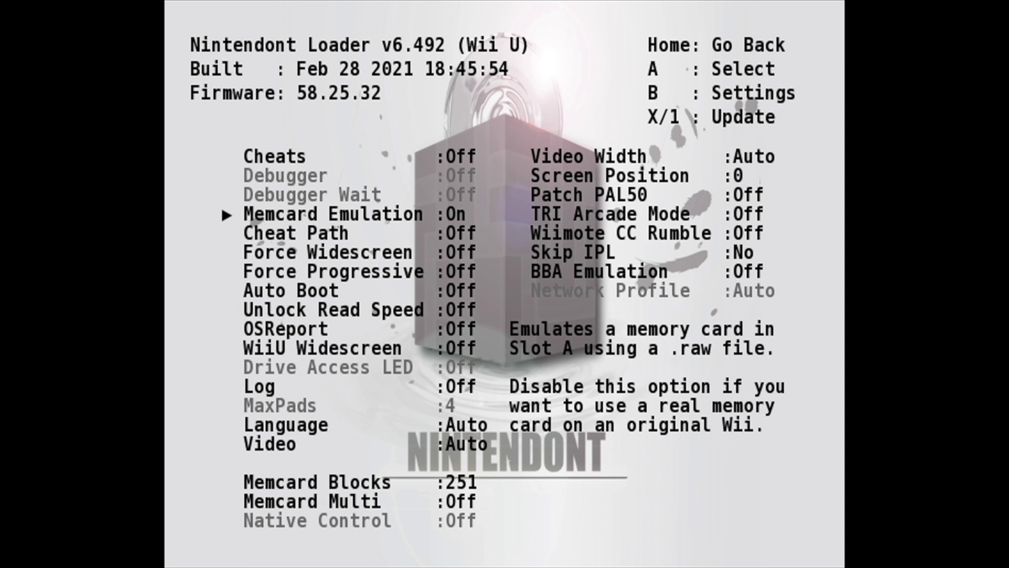
Leave the settings and return to the game list showing Star Wars: Rogue Leader [GSWE64]
key(Escape)
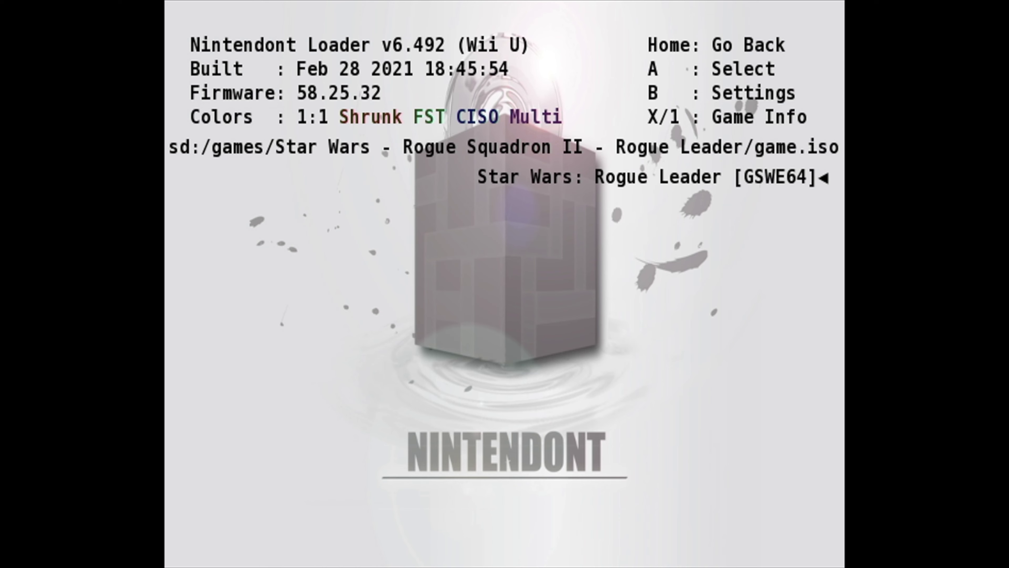